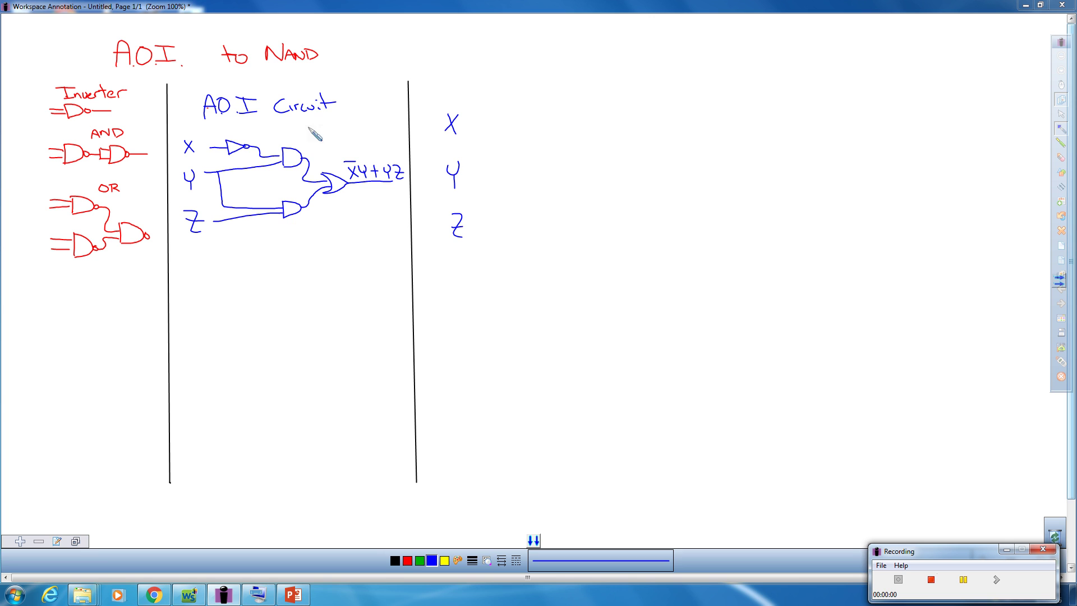
Draw the missing blue arc from the top AND gate's output into the OR gate
{"action": "left_click_drag", "start_coordinate": [300, 158], "coordinate": [292, 167]}
Draw a red NAND gate beside input X and wire X into it in blue
{"action": "left_click", "coordinate": [408, 560]}
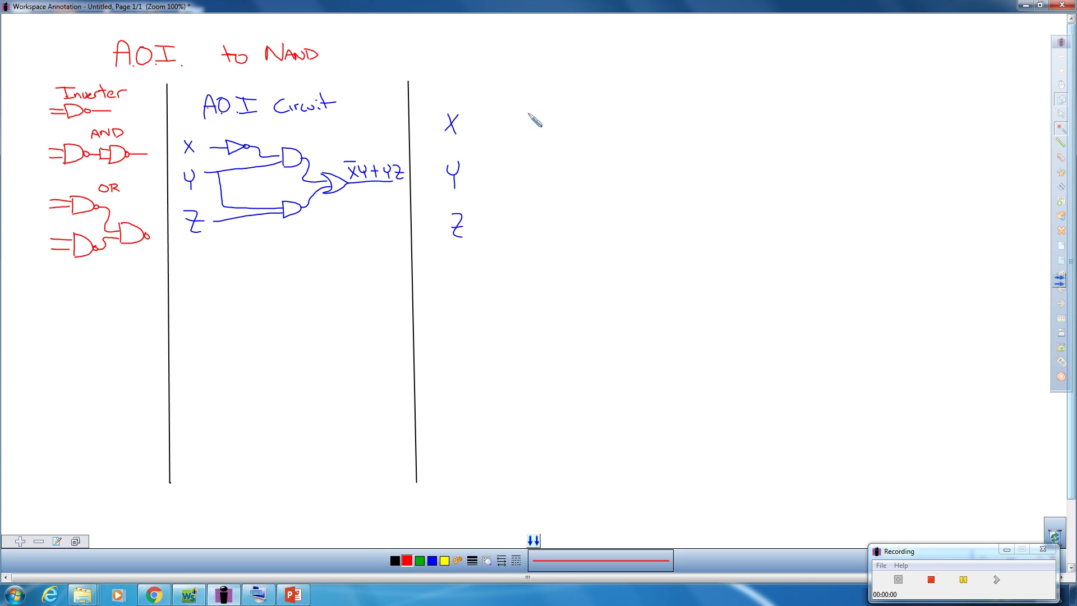
{"action": "mouse_move", "coordinate": [523, 112]}
{"action": "left_mouse_down"}
{"action": "mouse_move", "coordinate": [523, 135]}
{"action": "mouse_move", "coordinate": [535, 121]}
{"action": "mouse_move", "coordinate": [523, 111]}
{"action": "mouse_move", "coordinate": [539, 127]}
{"action": "mouse_move", "coordinate": [524, 135]}
{"action": "mouse_move", "coordinate": [561, 123]}
{"action": "left_mouse_up"}
{"action": "left_click", "coordinate": [436, 562]}
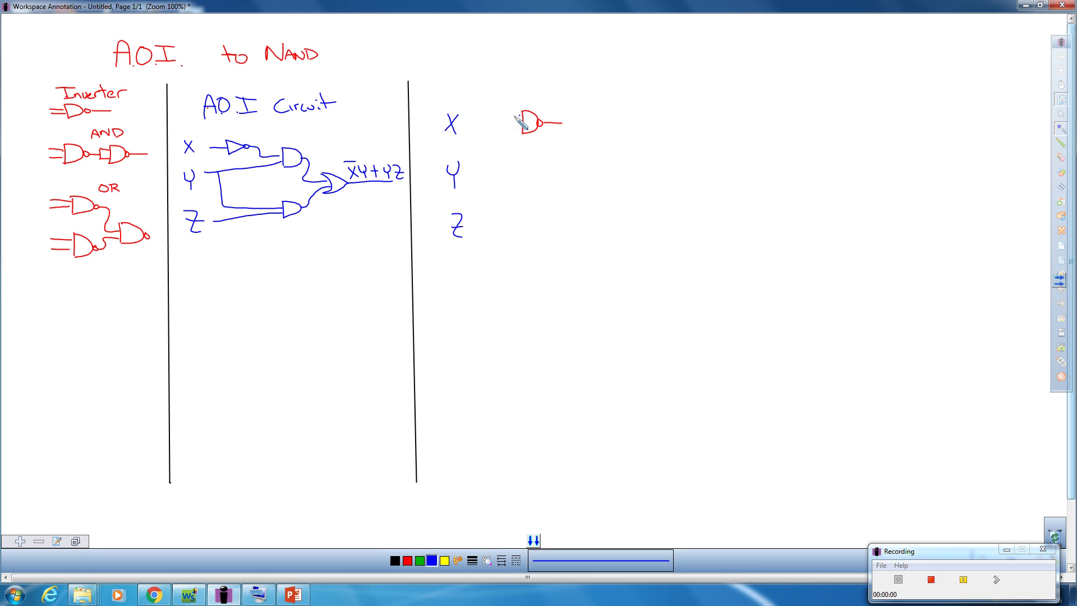
{"action": "mouse_move", "coordinate": [508, 117]}
{"action": "left_mouse_down"}
{"action": "mouse_move", "coordinate": [507, 129]}
{"action": "mouse_move", "coordinate": [522, 129]}
{"action": "mouse_move", "coordinate": [465, 122]}
{"action": "mouse_move", "coordinate": [505, 122]}
{"action": "left_mouse_up"}
Draw a red NAND-plus-inverter pair right of the X NAND, fed in blue by its output and Y
{"action": "left_click", "coordinate": [407, 560]}
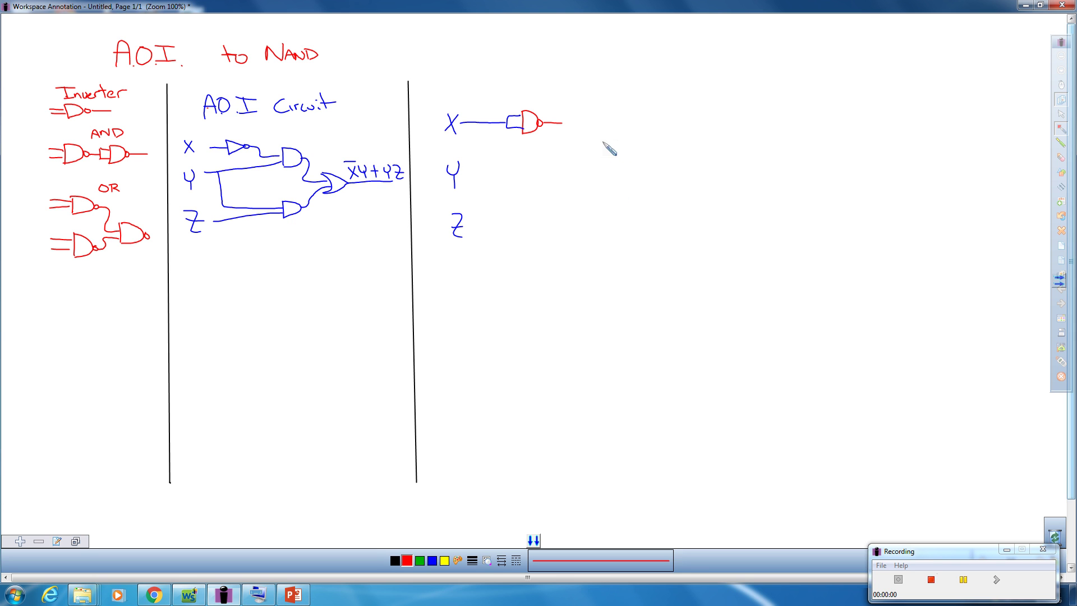
{"action": "mouse_move", "coordinate": [603, 141]}
{"action": "left_mouse_down"}
{"action": "mouse_move", "coordinate": [603, 160]}
{"action": "mouse_move", "coordinate": [621, 148]}
{"action": "mouse_move", "coordinate": [653, 161]}
{"action": "mouse_move", "coordinate": [672, 151]}
{"action": "mouse_move", "coordinate": [645, 146]}
{"action": "mouse_move", "coordinate": [641, 157]}
{"action": "mouse_move", "coordinate": [654, 158]}
{"action": "left_mouse_up"}
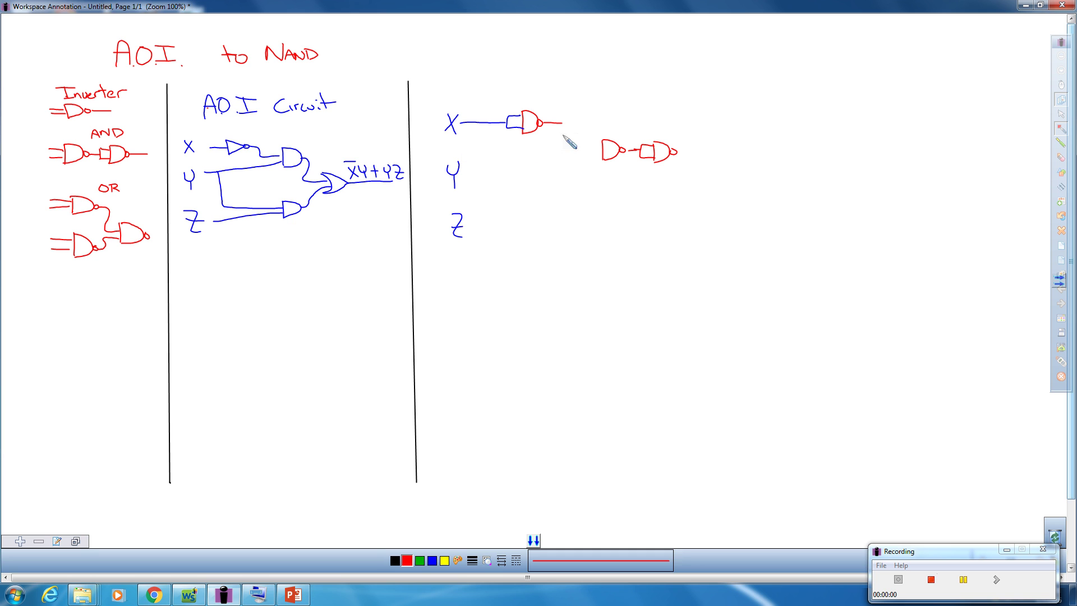
{"action": "left_click", "coordinate": [433, 560]}
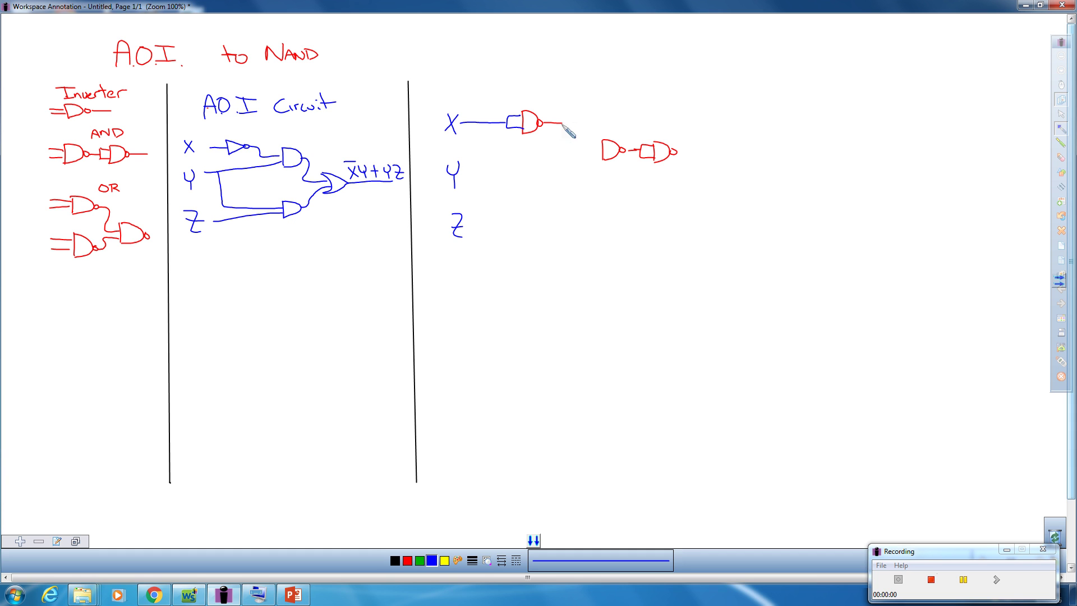
{"action": "left_click_drag", "start_coordinate": [560, 124], "coordinate": [589, 146]}
{"action": "left_click_drag", "start_coordinate": [595, 152], "coordinate": [465, 161]}
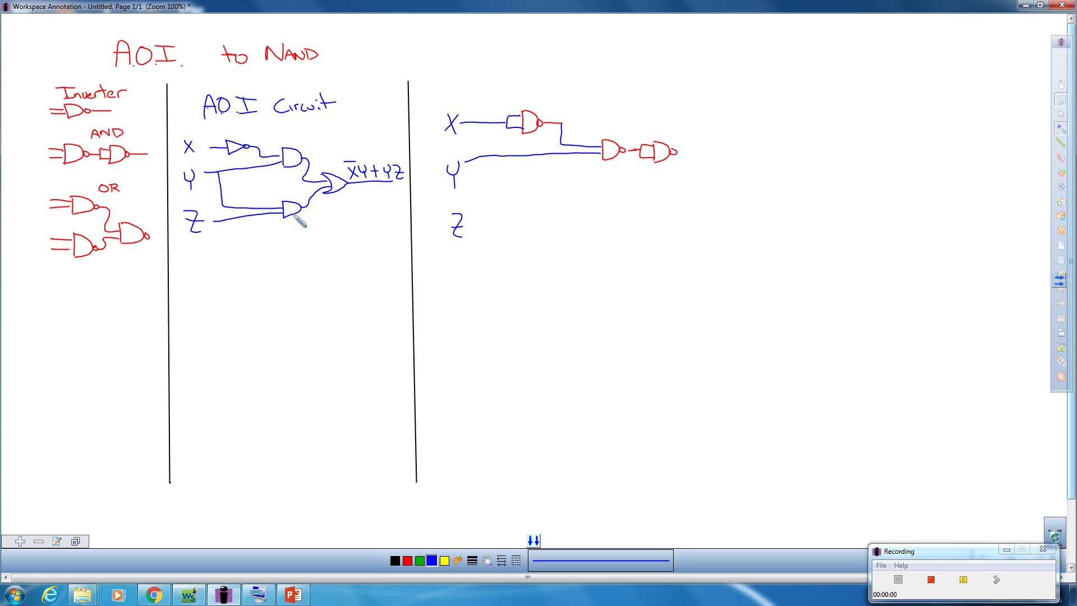
Draw a red NAND and inverter below the upper pair, wired in blue to inputs Y and Z
{"action": "left_click", "coordinate": [409, 563]}
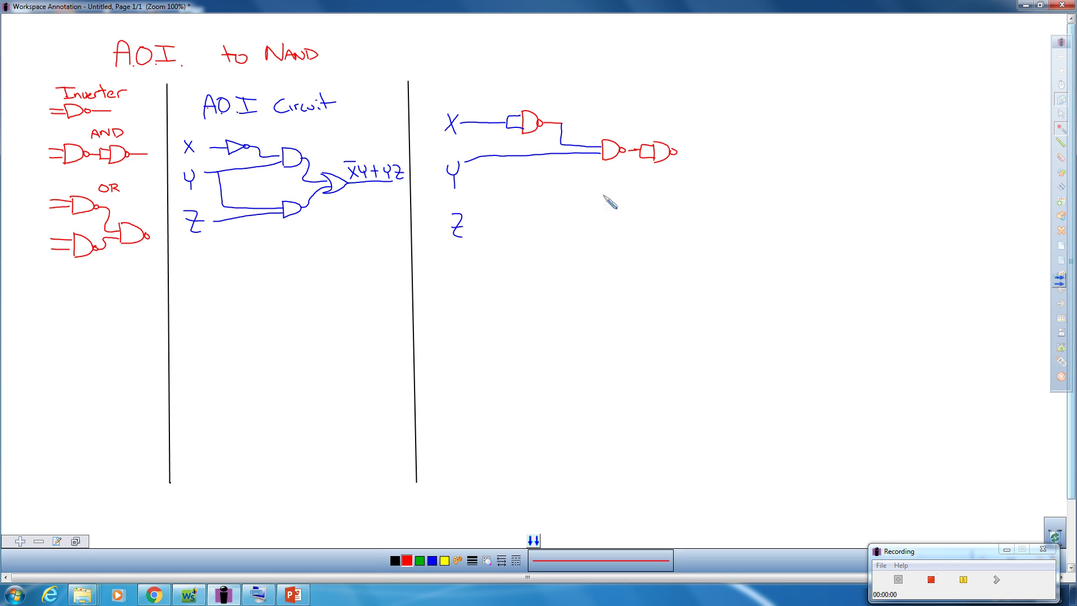
{"action": "mouse_move", "coordinate": [604, 196]}
{"action": "left_mouse_down"}
{"action": "mouse_move", "coordinate": [614, 216]}
{"action": "mouse_move", "coordinate": [623, 204]}
{"action": "mouse_move", "coordinate": [661, 214]}
{"action": "mouse_move", "coordinate": [632, 205]}
{"action": "left_mouse_up"}
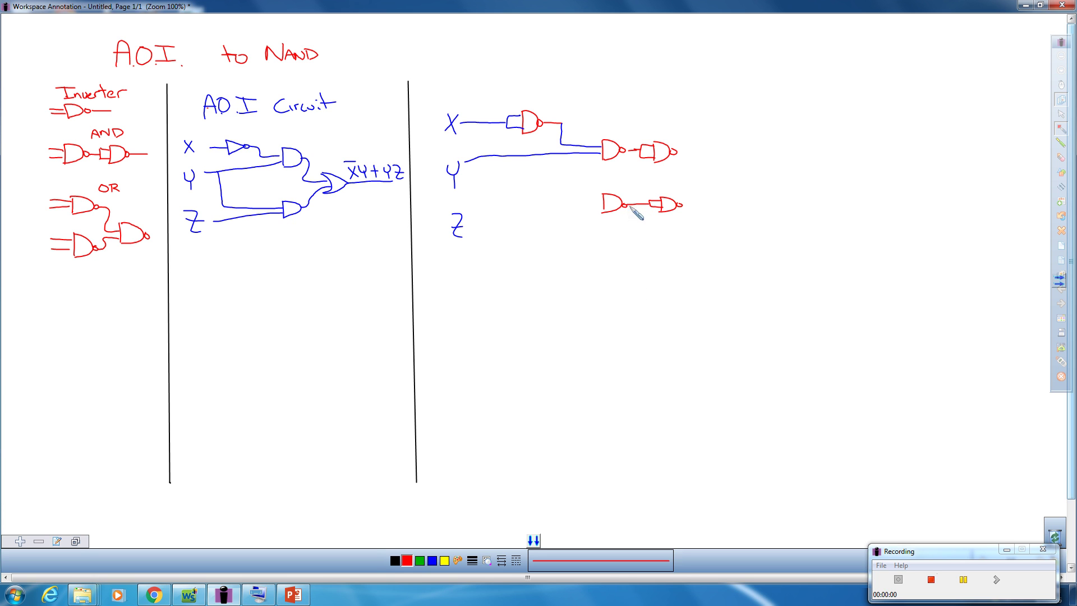
{"action": "left_click", "coordinate": [431, 560]}
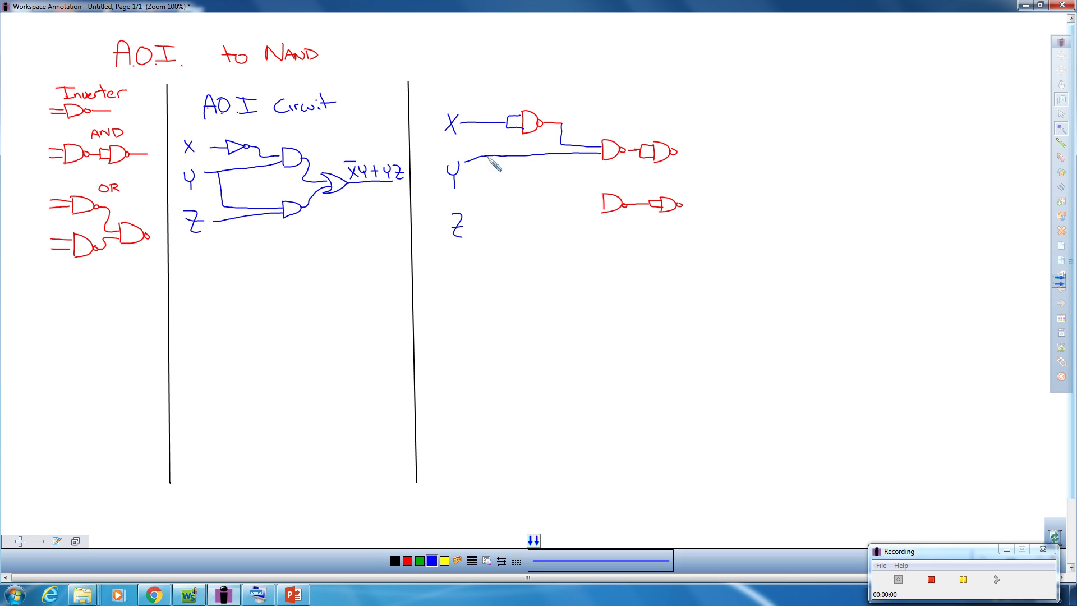
{"action": "mouse_move", "coordinate": [488, 158]}
{"action": "left_mouse_down"}
{"action": "mouse_move", "coordinate": [489, 195]}
{"action": "mouse_move", "coordinate": [605, 202]}
{"action": "mouse_move", "coordinate": [471, 226]}
{"action": "left_mouse_up"}
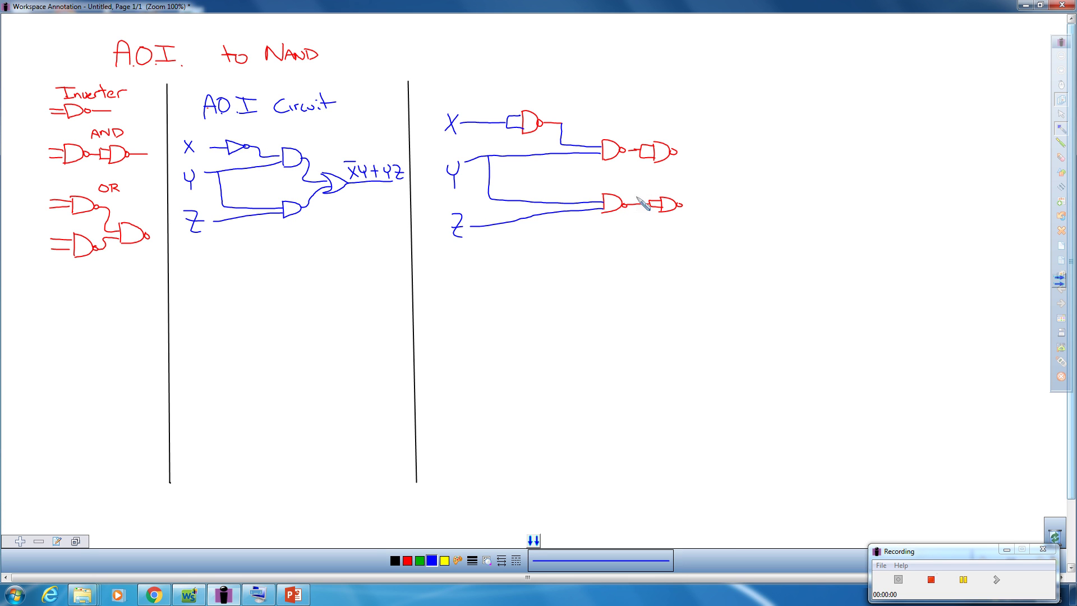
Draw the red OR-stage NAND gates after the chains, joined into the final output NAND
{"action": "left_click", "coordinate": [408, 561]}
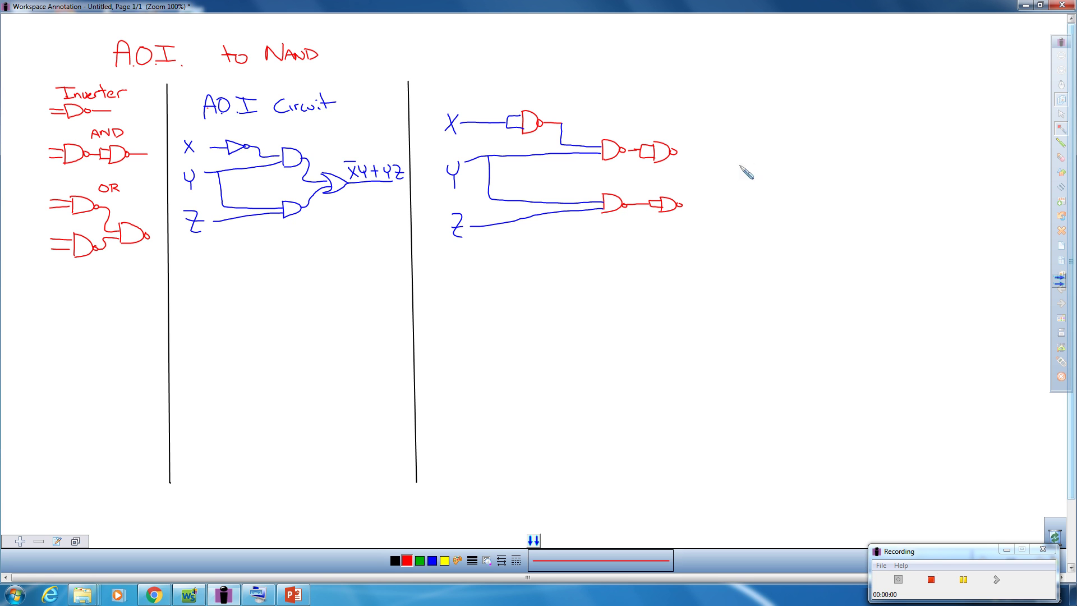
{"action": "mouse_move", "coordinate": [742, 152]}
{"action": "left_mouse_down"}
{"action": "mouse_move", "coordinate": [741, 172]}
{"action": "mouse_move", "coordinate": [763, 161]}
{"action": "left_mouse_up"}
{"action": "mouse_move", "coordinate": [742, 198]}
{"action": "left_mouse_down"}
{"action": "mouse_move", "coordinate": [767, 208]}
{"action": "mouse_move", "coordinate": [745, 215]}
{"action": "mouse_move", "coordinate": [769, 206]}
{"action": "mouse_move", "coordinate": [797, 165]}
{"action": "mouse_move", "coordinate": [824, 186]}
{"action": "left_mouse_up"}
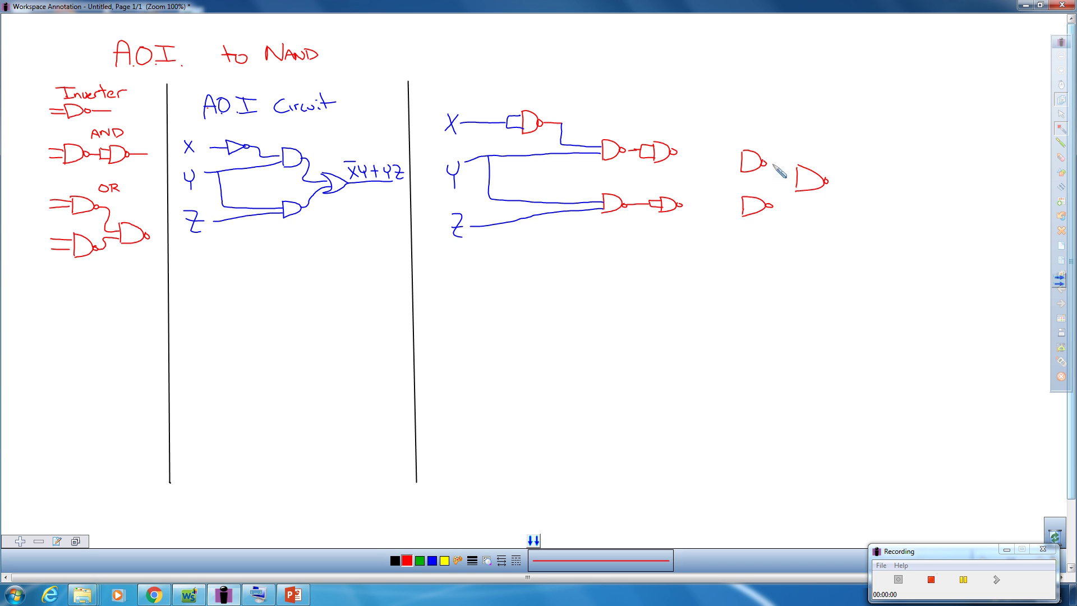
{"action": "left_click_drag", "start_coordinate": [771, 165], "coordinate": [797, 188]}
In blue, wire the upper and lower chains into the OR stage and draw the output wire
{"action": "left_click", "coordinate": [432, 561]}
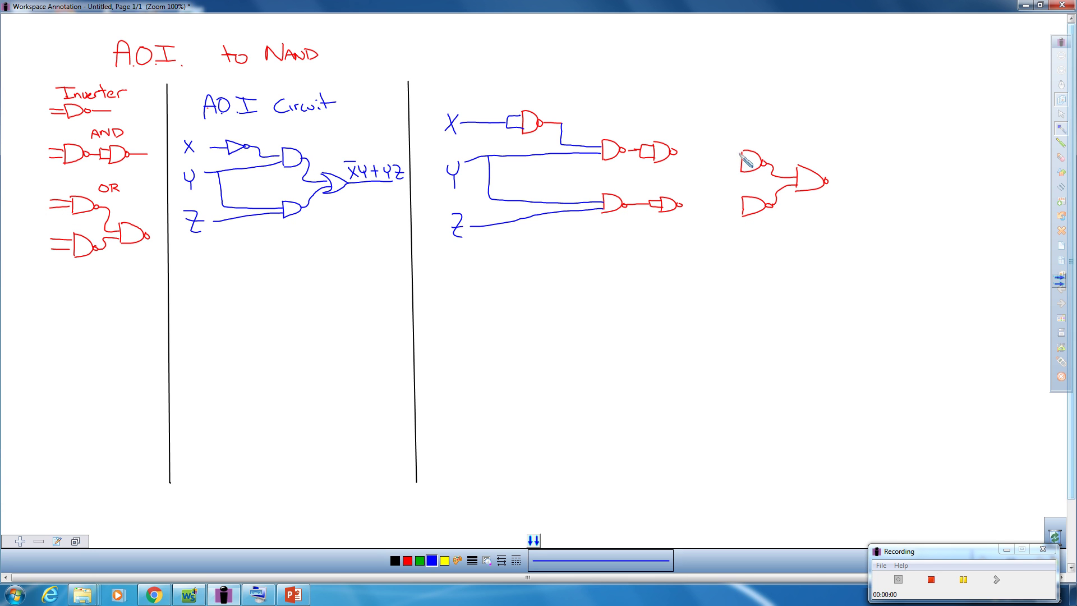
{"action": "mouse_move", "coordinate": [727, 152]}
{"action": "left_mouse_down"}
{"action": "mouse_move", "coordinate": [725, 163]}
{"action": "mouse_move", "coordinate": [741, 168]}
{"action": "left_mouse_up"}
{"action": "left_click_drag", "start_coordinate": [677, 152], "coordinate": [725, 160]}
{"action": "left_click_drag", "start_coordinate": [740, 203], "coordinate": [701, 206]}
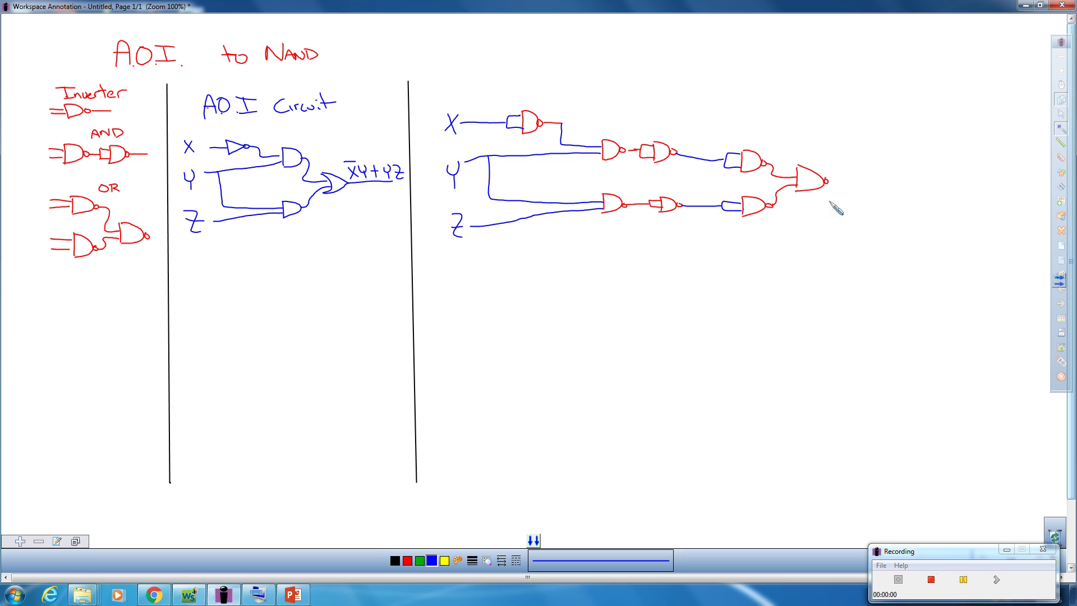
{"action": "left_click_drag", "start_coordinate": [830, 181], "coordinate": [902, 180]}
Draw green crosses over the double-inverter NAND pairs in the upper and lower branches
{"action": "left_click", "coordinate": [420, 560]}
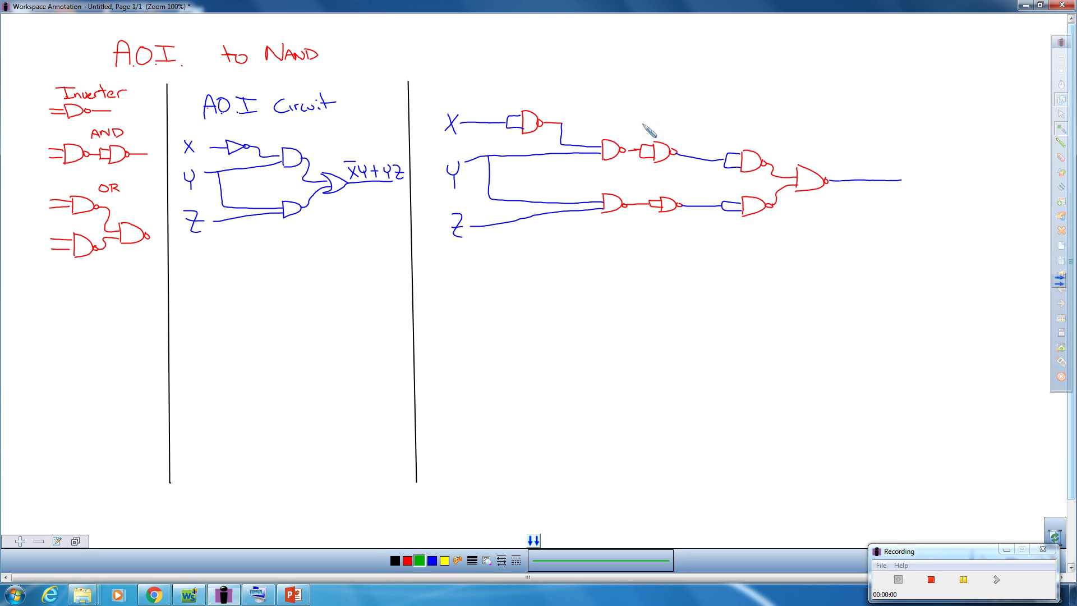
{"action": "mouse_move", "coordinate": [643, 123]}
{"action": "left_mouse_down"}
{"action": "mouse_move", "coordinate": [673, 166]}
{"action": "mouse_move", "coordinate": [644, 168]}
{"action": "left_mouse_up"}
{"action": "left_click_drag", "start_coordinate": [728, 136], "coordinate": [752, 179]}
{"action": "left_click_drag", "start_coordinate": [760, 131], "coordinate": [730, 170]}
{"action": "mouse_move", "coordinate": [657, 183]}
{"action": "left_mouse_down"}
{"action": "mouse_move", "coordinate": [675, 219]}
{"action": "mouse_move", "coordinate": [658, 219]}
{"action": "left_mouse_up"}
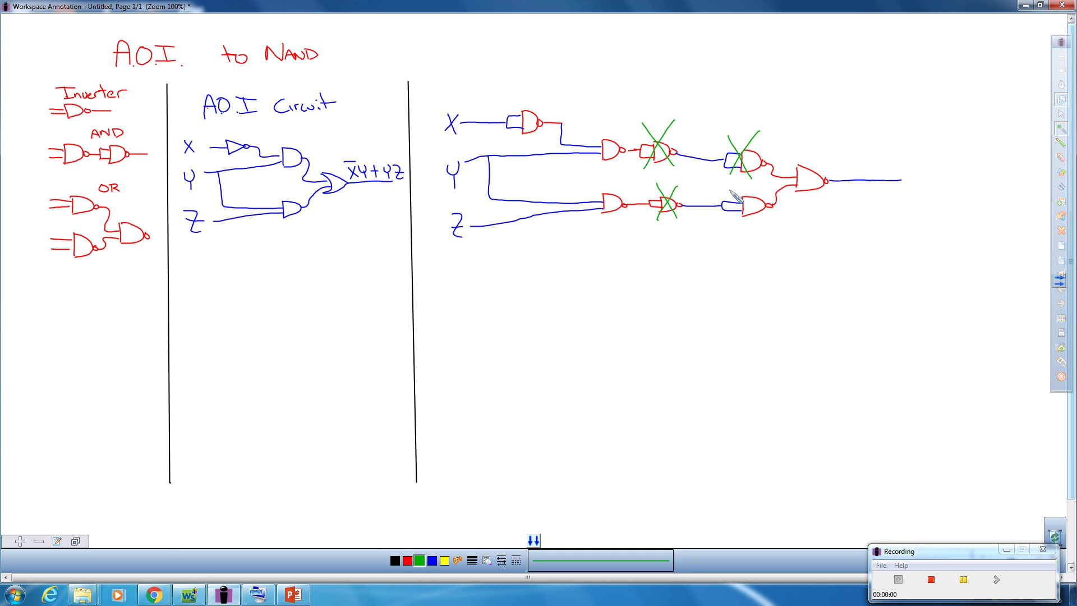
{"action": "mouse_move", "coordinate": [729, 190]}
{"action": "left_mouse_down"}
{"action": "mouse_move", "coordinate": [757, 220]}
{"action": "mouse_move", "coordinate": [759, 191]}
{"action": "mouse_move", "coordinate": [733, 216]}
{"action": "left_mouse_up"}
Write the green 'Beg' note, label inputs X, Y, Z, and run X's wire toward a NAND inverter
{"action": "mouse_move", "coordinate": [548, 248]}
{"action": "left_mouse_down"}
{"action": "mouse_move", "coordinate": [561, 273]}
{"action": "mouse_move", "coordinate": [606, 275]}
{"action": "mouse_move", "coordinate": [607, 264]}
{"action": "left_mouse_up"}
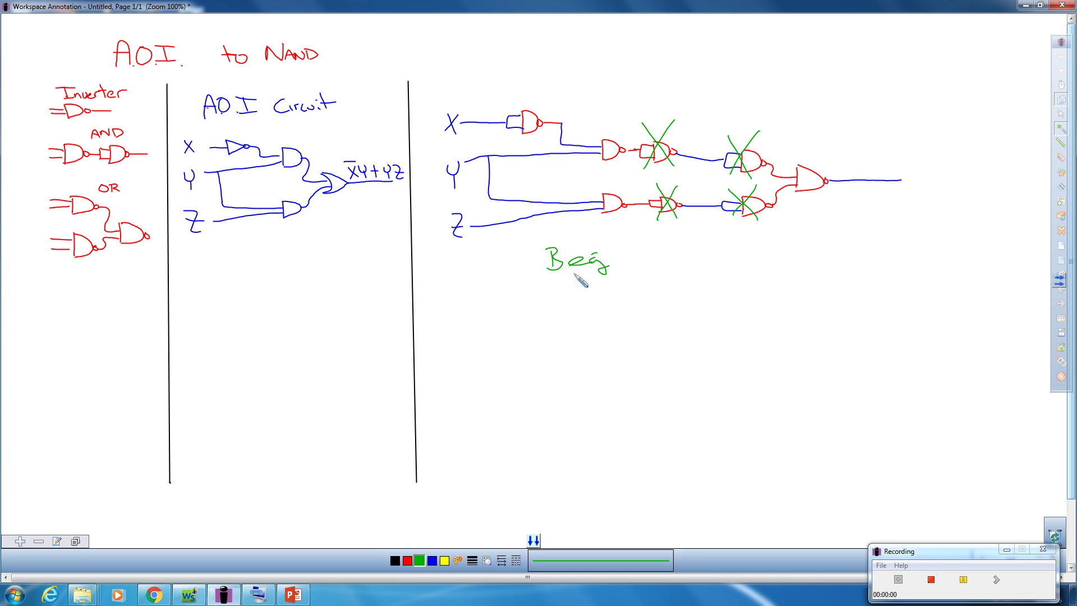
{"action": "mouse_move", "coordinate": [455, 314]}
{"action": "left_mouse_down"}
{"action": "mouse_move", "coordinate": [462, 397]}
{"action": "mouse_move", "coordinate": [478, 426]}
{"action": "left_mouse_up"}
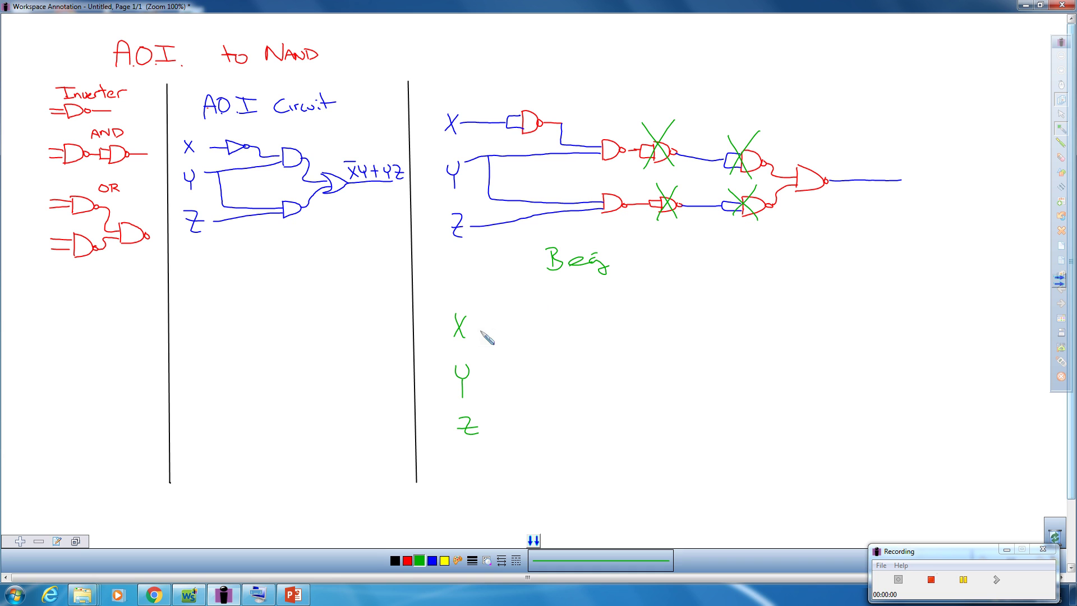
{"action": "mouse_move", "coordinate": [474, 326]}
{"action": "left_mouse_down"}
{"action": "mouse_move", "coordinate": [516, 327]}
{"action": "mouse_move", "coordinate": [512, 315]}
{"action": "mouse_move", "coordinate": [525, 315]}
{"action": "mouse_move", "coordinate": [517, 327]}
{"action": "mouse_move", "coordinate": [549, 323]}
{"action": "left_mouse_up"}
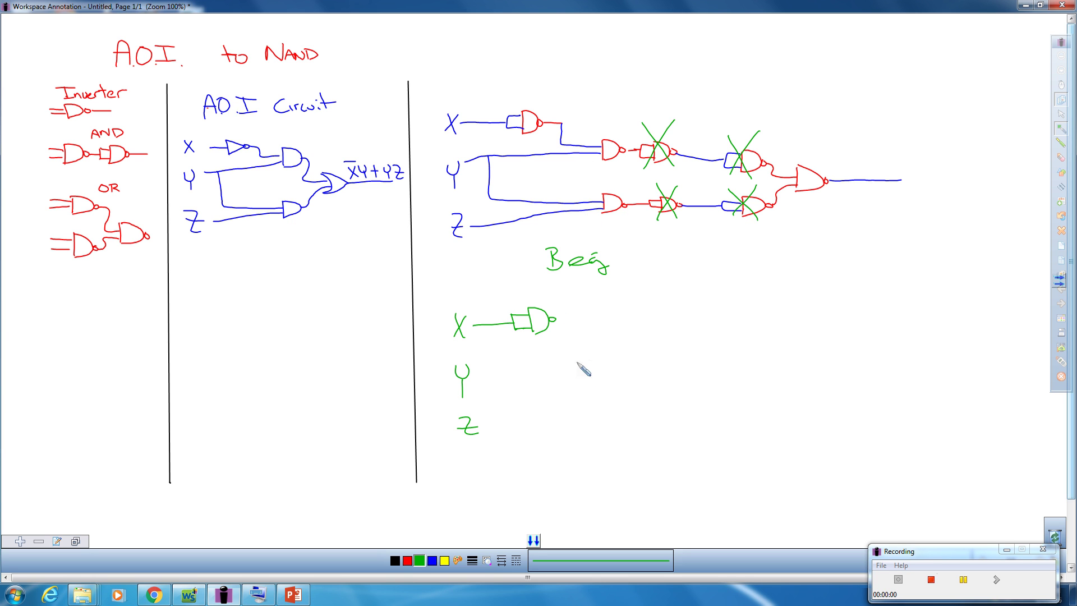
Draw the upper green NAND gate fed by the inverter's X̄ output and input Y
{"action": "mouse_move", "coordinate": [589, 343]}
{"action": "left_mouse_down"}
{"action": "mouse_move", "coordinate": [590, 365]}
{"action": "mouse_move", "coordinate": [605, 344]}
{"action": "mouse_move", "coordinate": [591, 364]}
{"action": "left_mouse_up"}
{"action": "left_click_drag", "start_coordinate": [559, 320], "coordinate": [589, 352]}
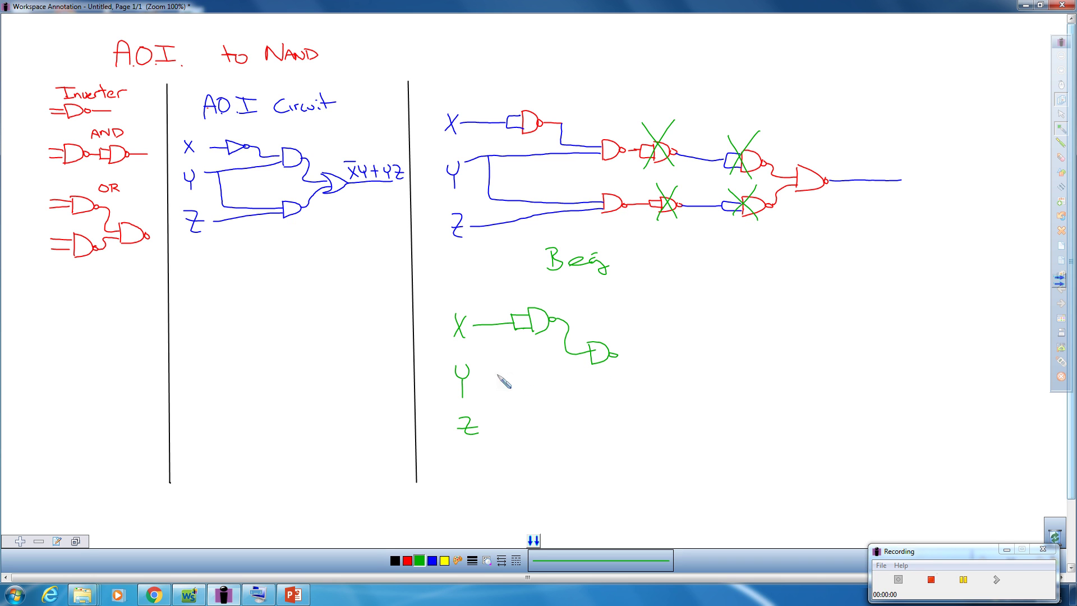
{"action": "left_click_drag", "start_coordinate": [484, 383], "coordinate": [592, 357]}
Draw the lower green NAND gate and wire a Y branch and Z into it
{"action": "mouse_move", "coordinate": [596, 397]}
{"action": "left_mouse_down"}
{"action": "mouse_move", "coordinate": [596, 421]}
{"action": "mouse_move", "coordinate": [630, 421]}
{"action": "mouse_move", "coordinate": [602, 425]}
{"action": "left_mouse_up"}
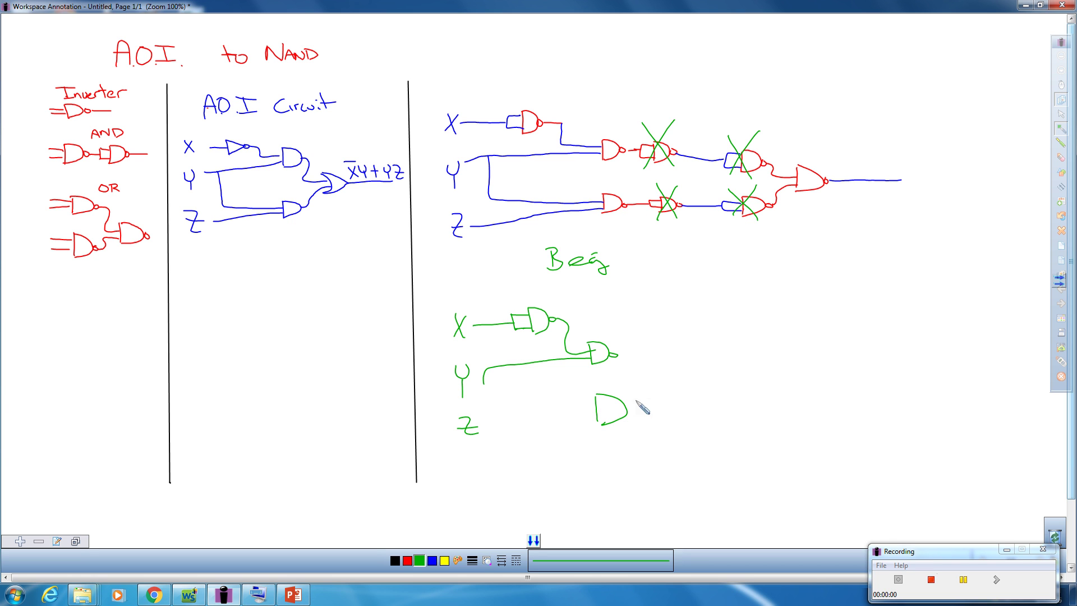
{"action": "left_click_drag", "start_coordinate": [626, 406], "coordinate": [628, 408]}
{"action": "mouse_move", "coordinate": [497, 367]}
{"action": "left_mouse_down"}
{"action": "mouse_move", "coordinate": [515, 405]}
{"action": "mouse_move", "coordinate": [594, 403]}
{"action": "left_mouse_up"}
{"action": "left_click", "coordinate": [486, 428]}
{"action": "left_click_drag", "start_coordinate": [486, 428], "coordinate": [593, 416]}
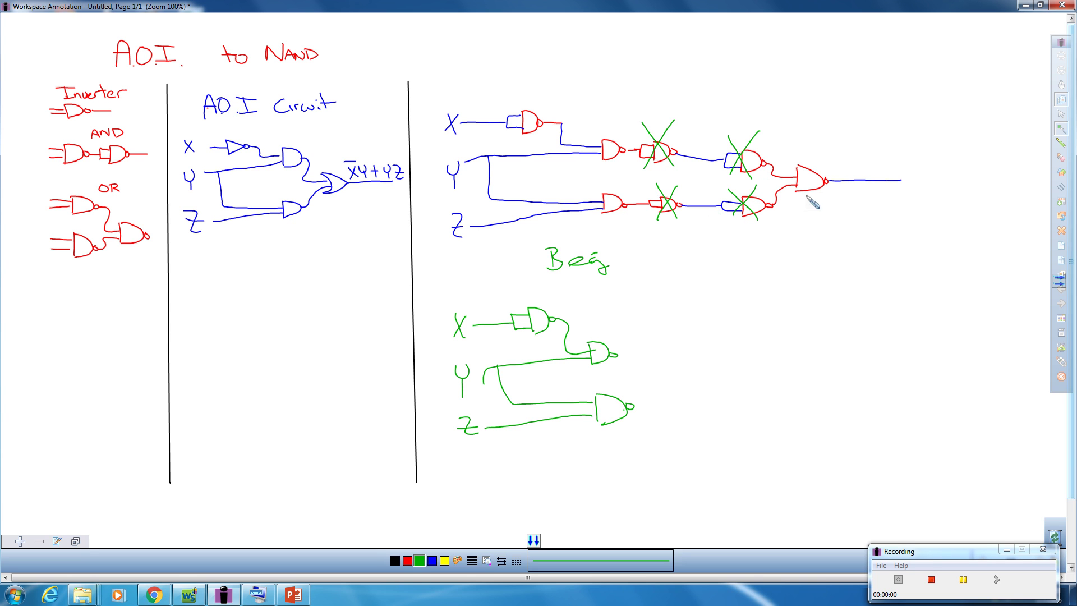
Draw the output NAND and wire both gate outputs into it
{"action": "left_click_drag", "start_coordinate": [658, 362], "coordinate": [662, 382]}
{"action": "left_click_drag", "start_coordinate": [619, 355], "coordinate": [658, 366]}
{"action": "mouse_move", "coordinate": [634, 405]}
{"action": "left_mouse_down"}
{"action": "mouse_move", "coordinate": [658, 377]}
{"action": "mouse_move", "coordinate": [755, 366]}
{"action": "left_mouse_up"}
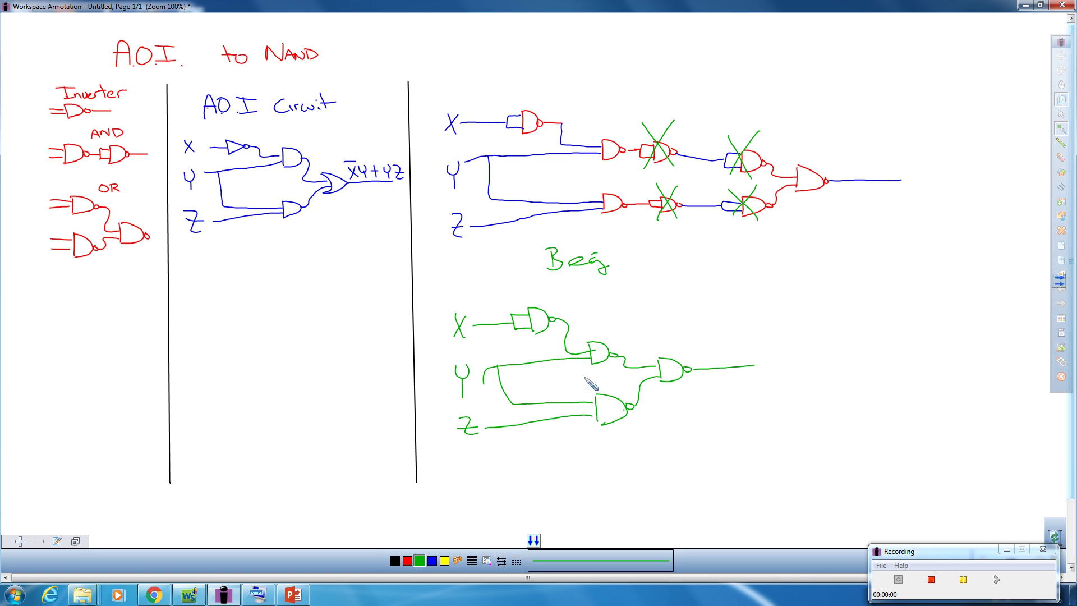
In blue, label the wires X̄ and Y and the NAND outputs X̄Y and ȲZ
{"action": "left_click", "coordinate": [431, 561]}
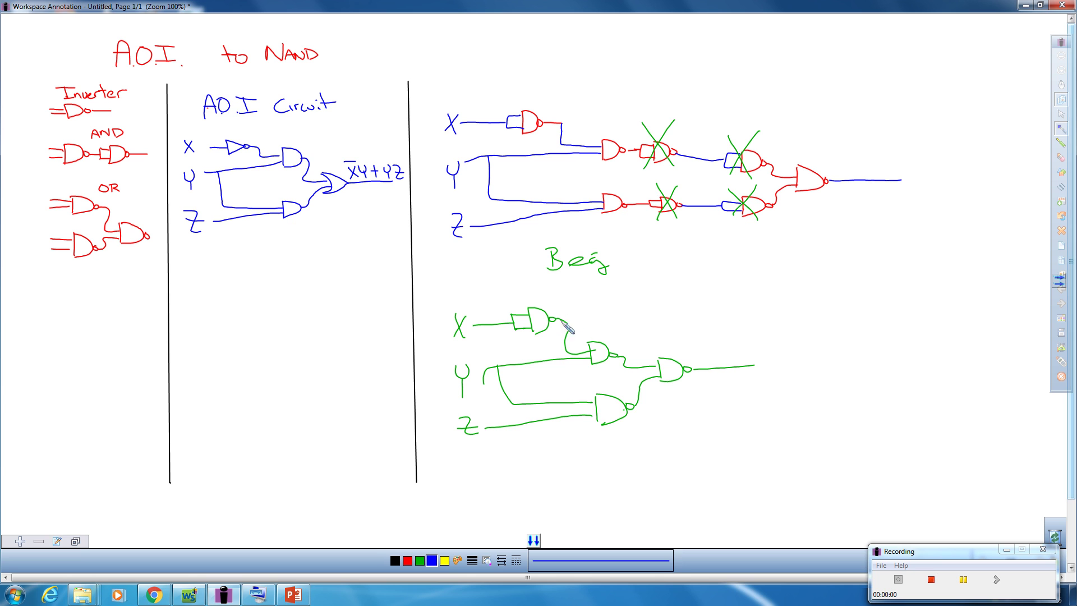
{"action": "mouse_move", "coordinate": [574, 311]}
{"action": "left_mouse_down"}
{"action": "mouse_move", "coordinate": [567, 320]}
{"action": "mouse_move", "coordinate": [579, 306]}
{"action": "left_mouse_up"}
{"action": "left_click_drag", "start_coordinate": [573, 362], "coordinate": [576, 368]}
{"action": "left_click_drag", "start_coordinate": [580, 362], "coordinate": [576, 375]}
{"action": "mouse_move", "coordinate": [632, 338]}
{"action": "left_mouse_down"}
{"action": "mouse_move", "coordinate": [627, 351]}
{"action": "mouse_move", "coordinate": [634, 334]}
{"action": "left_mouse_up"}
{"action": "mouse_move", "coordinate": [641, 409]}
{"action": "left_mouse_down"}
{"action": "mouse_move", "coordinate": [660, 420]}
{"action": "mouse_move", "coordinate": [660, 402]}
{"action": "left_mouse_up"}
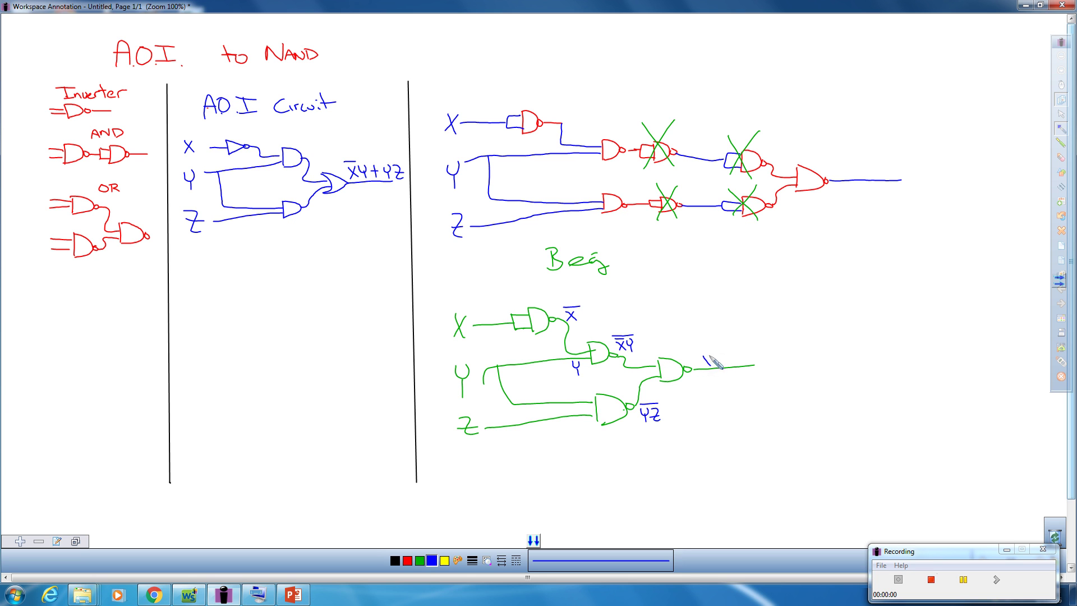
Write the final output label from the X̄Y and YZ terms under one overall bar
{"action": "left_click_drag", "start_coordinate": [702, 353], "coordinate": [720, 348]}
{"action": "mouse_move", "coordinate": [729, 354]}
{"action": "left_mouse_down"}
{"action": "mouse_move", "coordinate": [751, 364]}
{"action": "mouse_move", "coordinate": [748, 347]}
{"action": "left_mouse_up"}
{"action": "left_click_drag", "start_coordinate": [696, 343], "coordinate": [746, 339]}
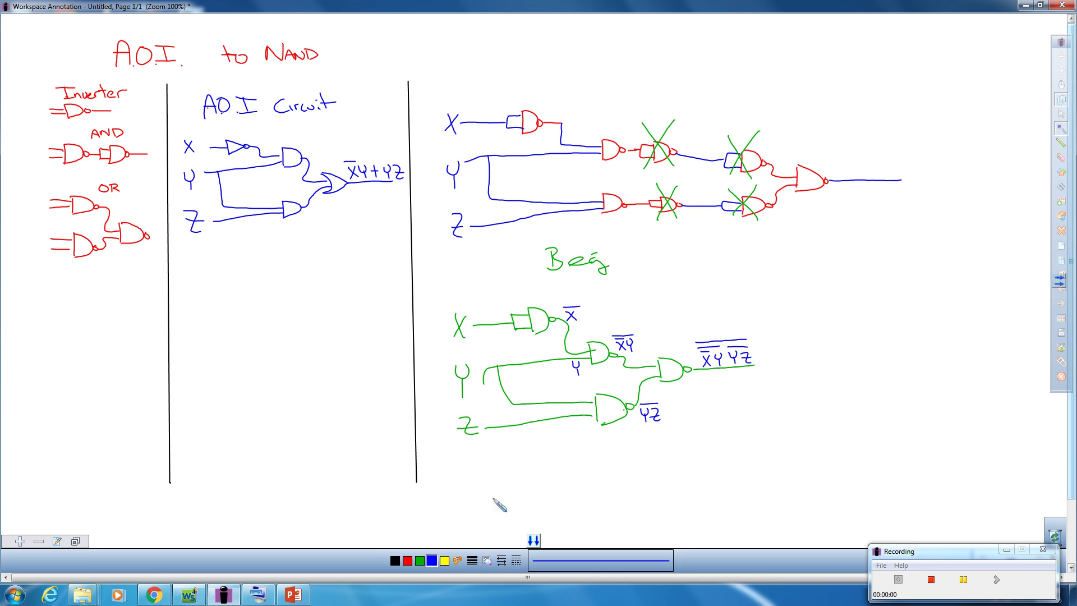
In red, write '= X̄Y + ȲZ' with double bars after the output label
{"action": "left_click", "coordinate": [409, 561]}
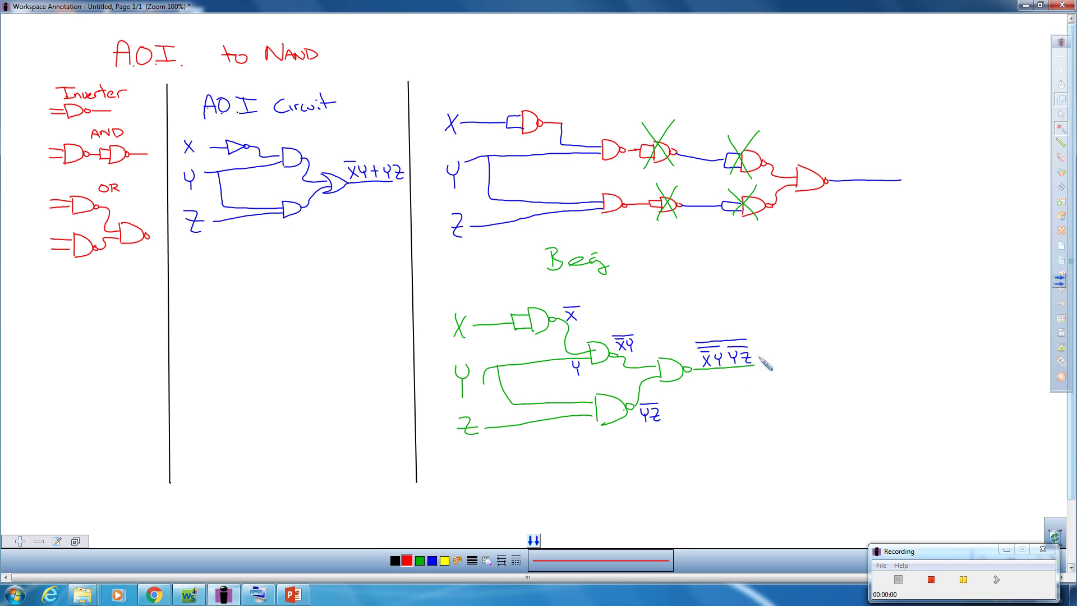
{"action": "left_click_drag", "start_coordinate": [764, 354], "coordinate": [786, 362]}
{"action": "mouse_move", "coordinate": [786, 346]}
{"action": "left_mouse_down"}
{"action": "mouse_move", "coordinate": [809, 360]}
{"action": "mouse_move", "coordinate": [783, 344]}
{"action": "mouse_move", "coordinate": [812, 340]}
{"action": "mouse_move", "coordinate": [819, 358]}
{"action": "mouse_move", "coordinate": [804, 335]}
{"action": "left_mouse_up"}
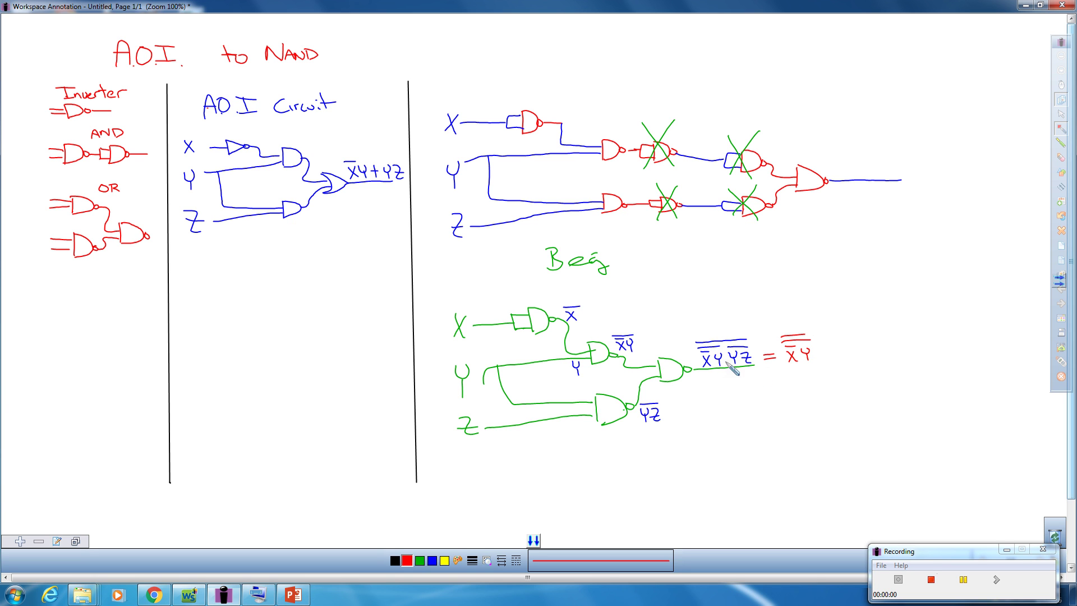
{"action": "mouse_move", "coordinate": [824, 349]}
{"action": "left_mouse_down"}
{"action": "mouse_move", "coordinate": [825, 361]}
{"action": "mouse_move", "coordinate": [869, 358]}
{"action": "mouse_move", "coordinate": [863, 337]}
{"action": "left_mouse_up"}
Write the simplified second line '= X̄Y + YZ' below it
{"action": "mouse_move", "coordinate": [775, 393]}
{"action": "left_mouse_down"}
{"action": "mouse_move", "coordinate": [806, 401]}
{"action": "mouse_move", "coordinate": [795, 402]}
{"action": "left_mouse_up"}
{"action": "left_click_drag", "start_coordinate": [792, 387], "coordinate": [837, 400]}
{"action": "mouse_move", "coordinate": [832, 396]}
{"action": "left_mouse_down"}
{"action": "mouse_move", "coordinate": [870, 401]}
{"action": "mouse_move", "coordinate": [862, 395]}
{"action": "left_mouse_up"}
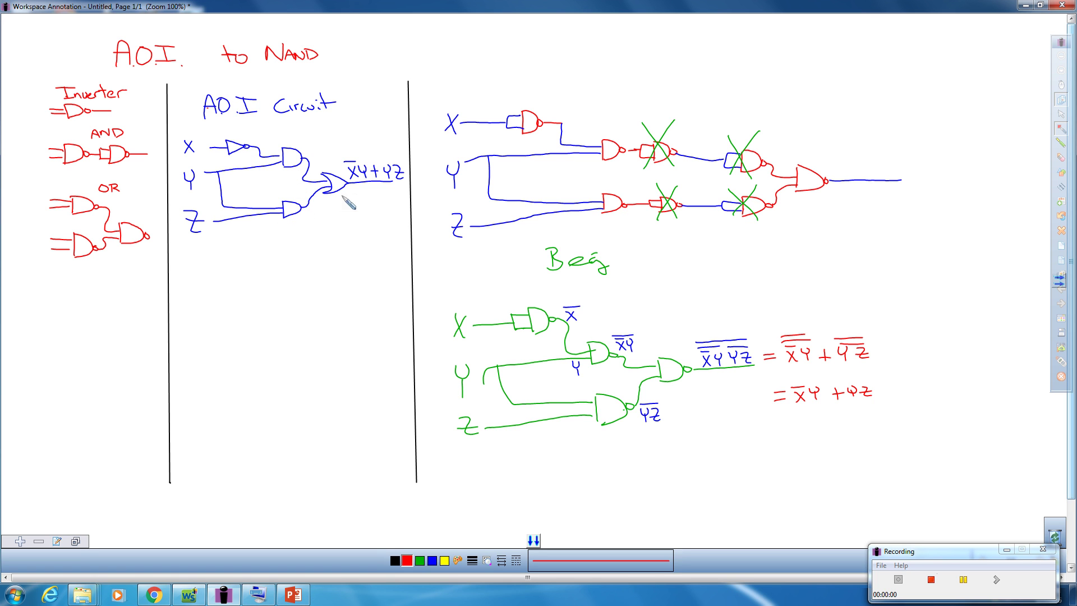
Write "3 Chips" in red beneath the AOI circuit
{"action": "left_click_drag", "start_coordinate": [215, 259], "coordinate": [222, 277]}
{"action": "left_click_drag", "start_coordinate": [255, 264], "coordinate": [268, 273]}
{"action": "left_click_drag", "start_coordinate": [261, 259], "coordinate": [314, 275]}
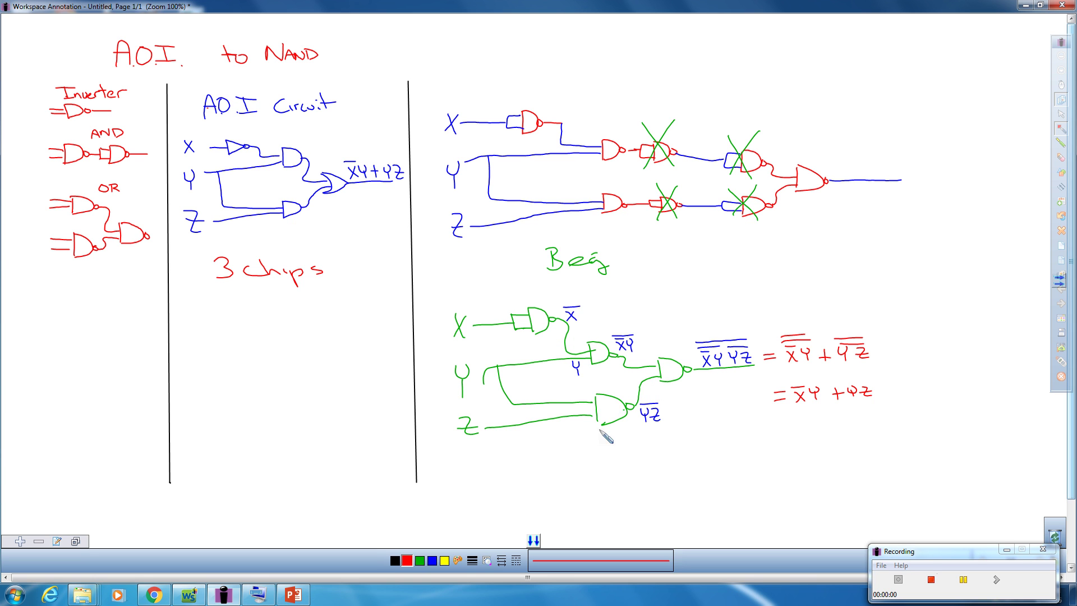
Write "1 Chip" in red beneath the green NAND-only circuit
{"action": "mouse_move", "coordinate": [633, 464]}
{"action": "left_mouse_down"}
{"action": "mouse_move", "coordinate": [633, 482]}
{"action": "mouse_move", "coordinate": [714, 478]}
{"action": "left_mouse_up"}
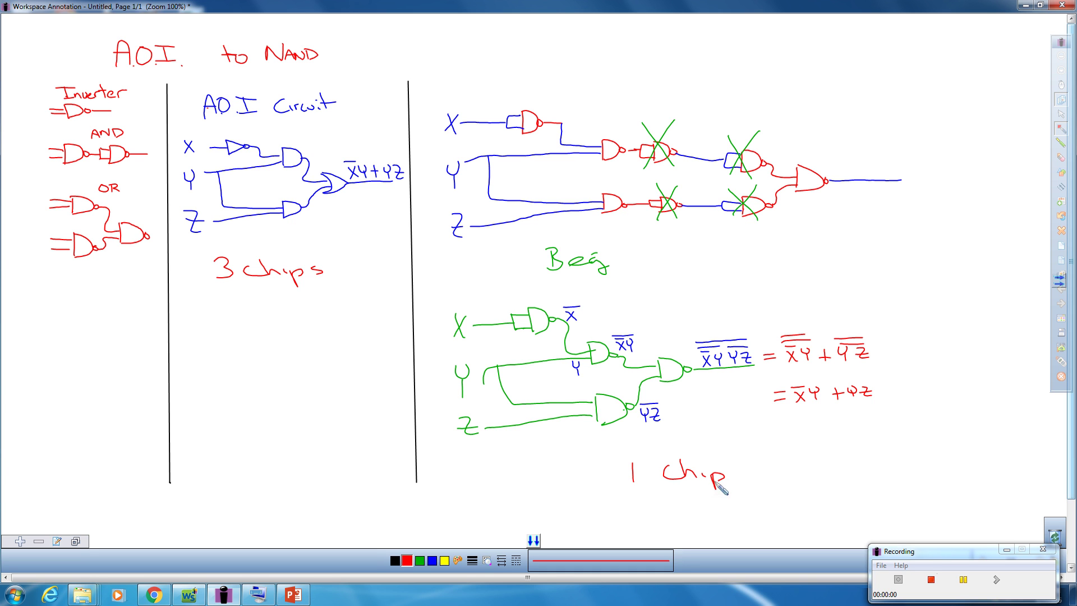